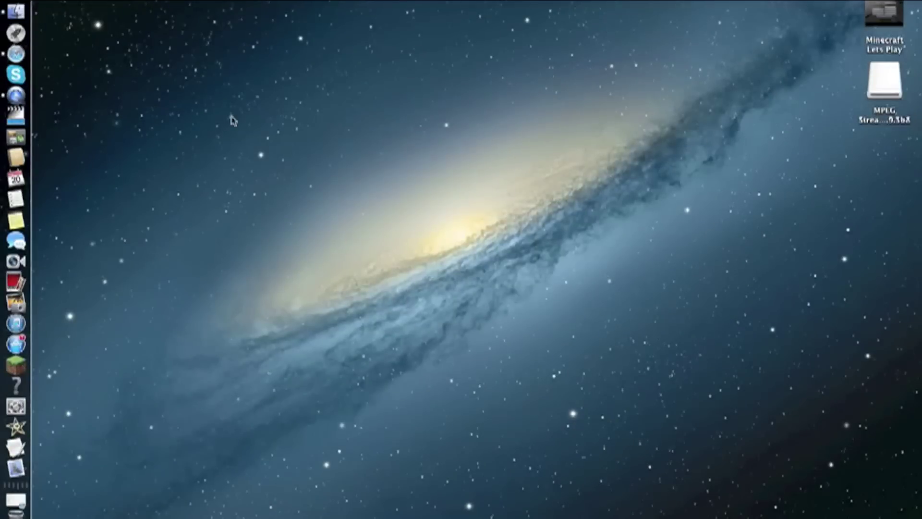
# Rearrange the desktop windows to bring up the YouTube upload page for the Let's Play episode
pyautogui.moveTo(440, 95); pyautogui.dragTo(312, 216)
pyautogui.moveTo(356, 50); pyautogui.dragTo(225, 131)
# Open YouTube's Video Manager Uploads list in a new tab from the account menu
pyautogui.click(16, 55)
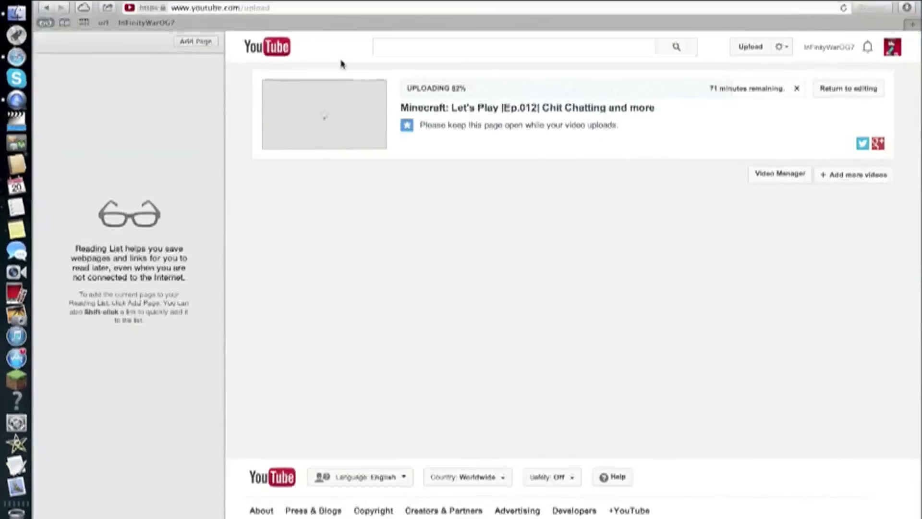
pyautogui.click(911, 27)
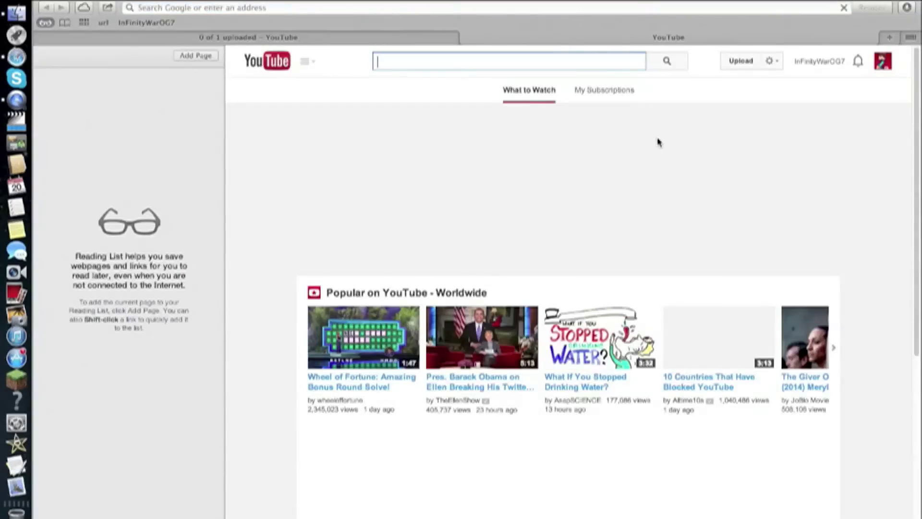
pyautogui.click(883, 62)
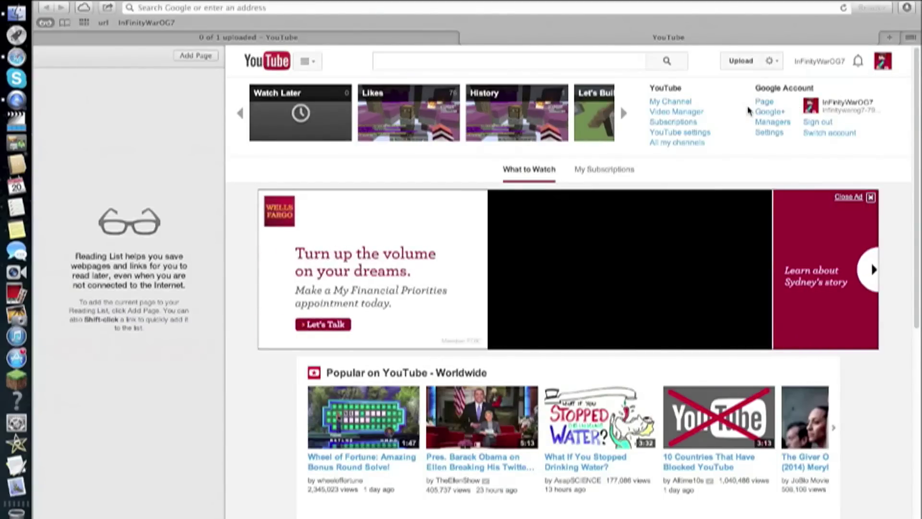
pyautogui.click(677, 114)
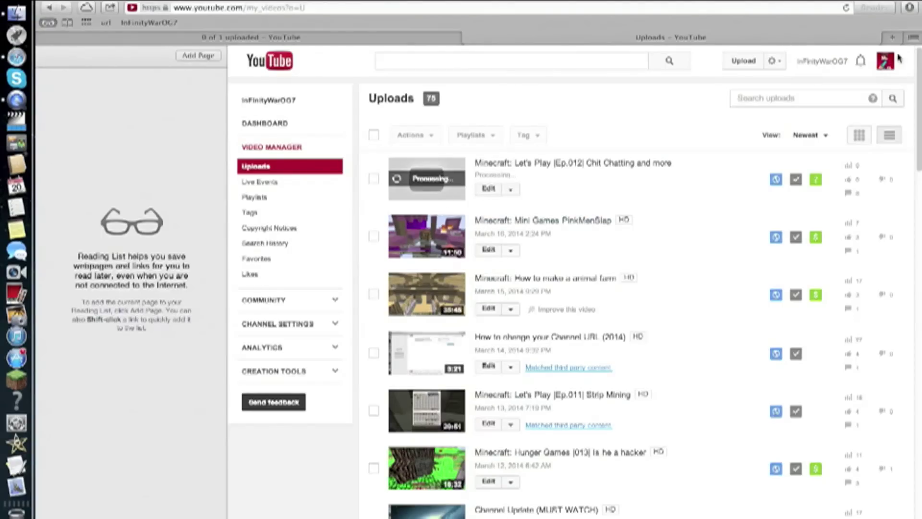
# Open the Info and Settings editor for 'Minecraft: Mini Games PinkMenSlap'
pyautogui.click(886, 64)
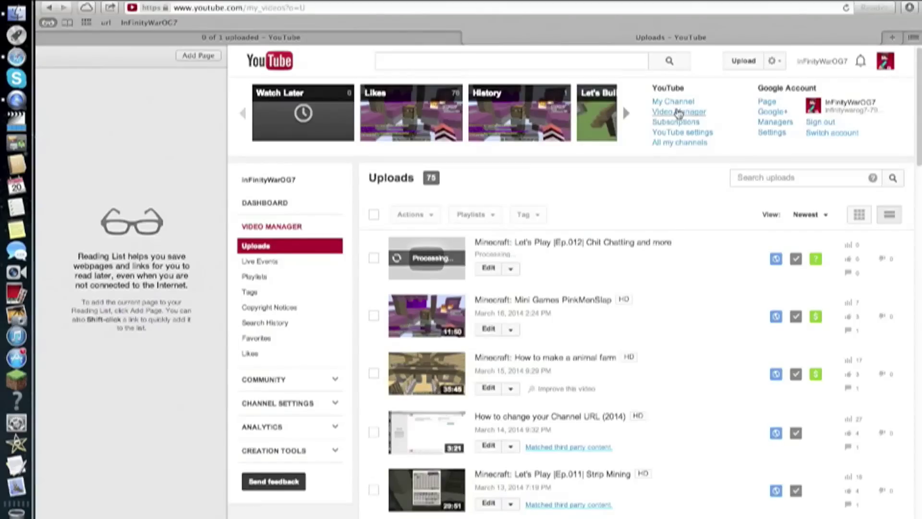
pyautogui.click(886, 64)
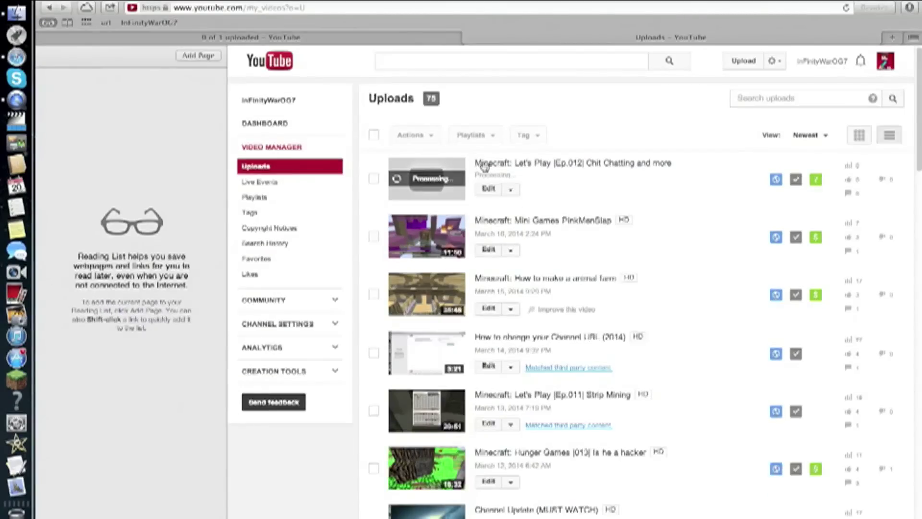
pyautogui.scroll(-8, 519, 276)
pyautogui.scroll(-2, 522, 362)
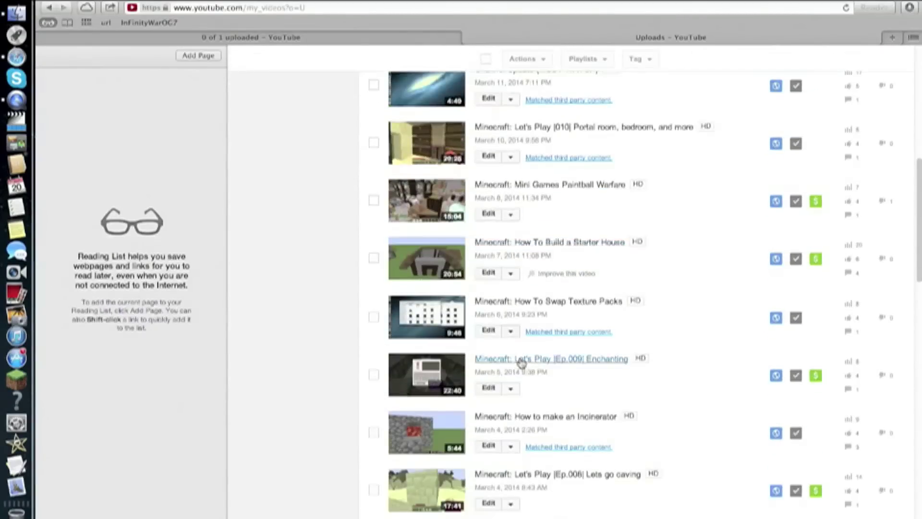
pyautogui.scroll(10, 574, 210)
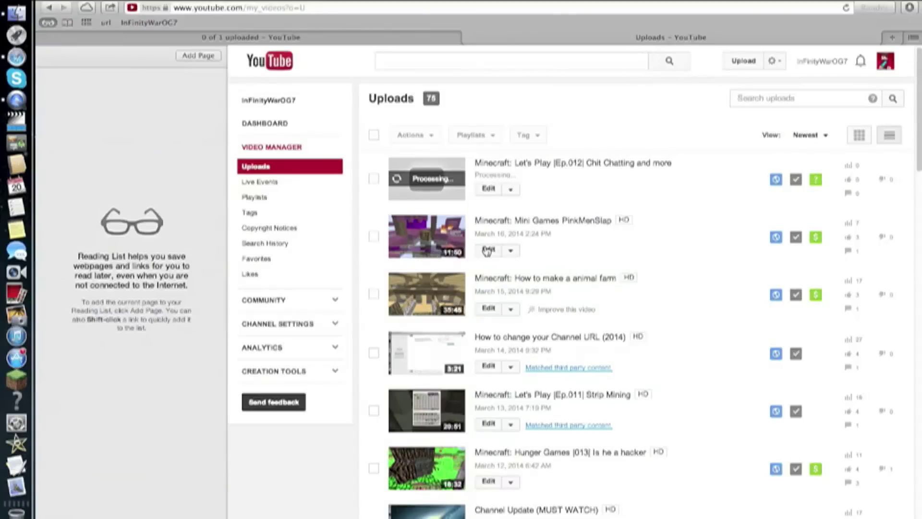
pyautogui.click(488, 250)
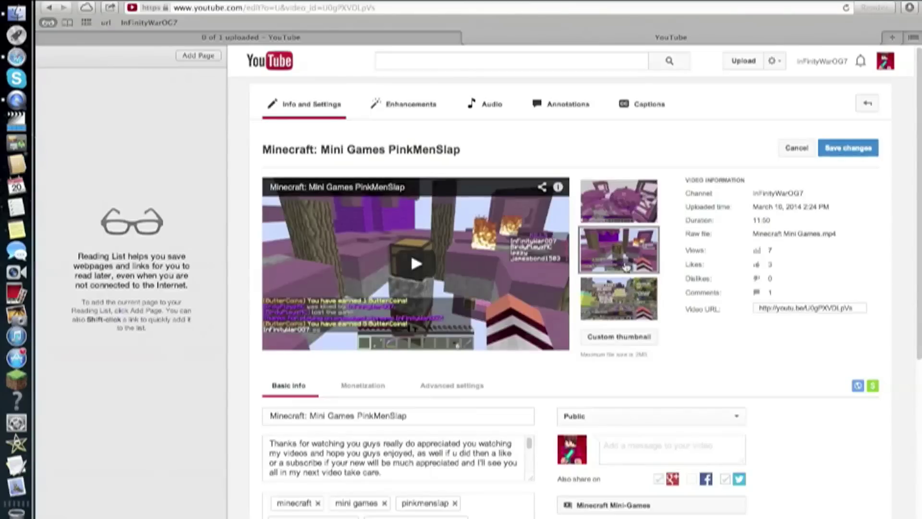
# Browse for a custom thumbnail image without choosing one, then close the video's editing tab
pyautogui.click(619, 337)
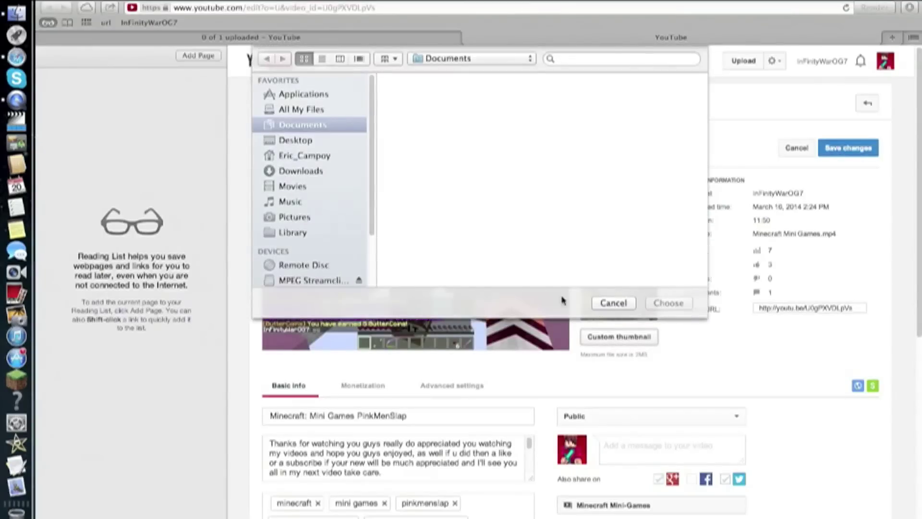
pyautogui.click(306, 141)
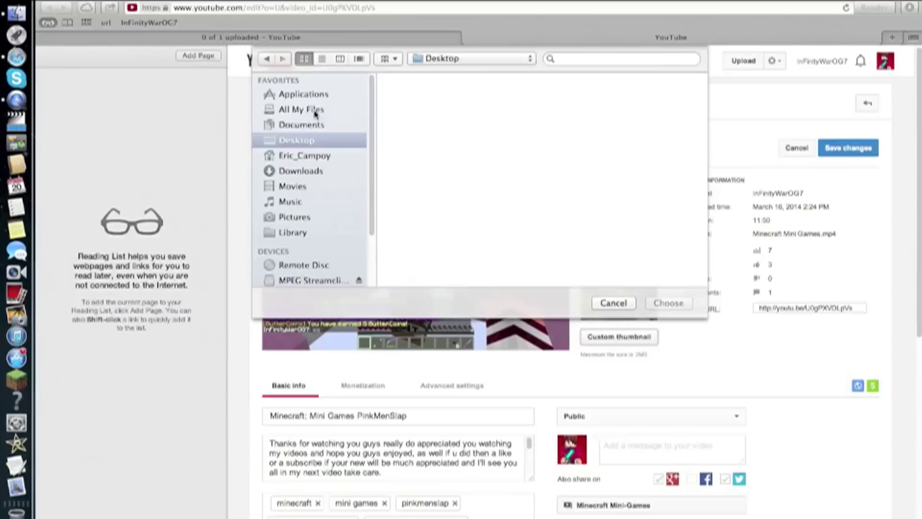
pyautogui.click(315, 110)
pyautogui.click(612, 302)
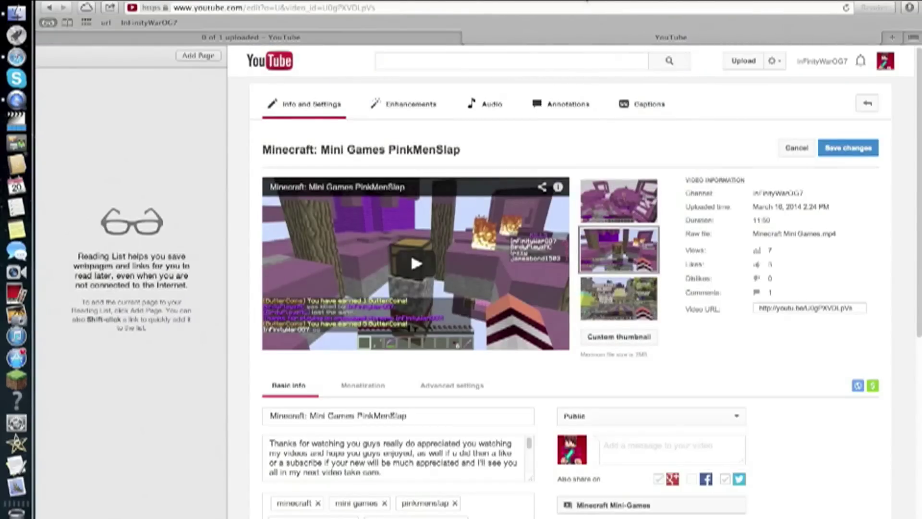
pyautogui.scroll(-5, 522, 313)
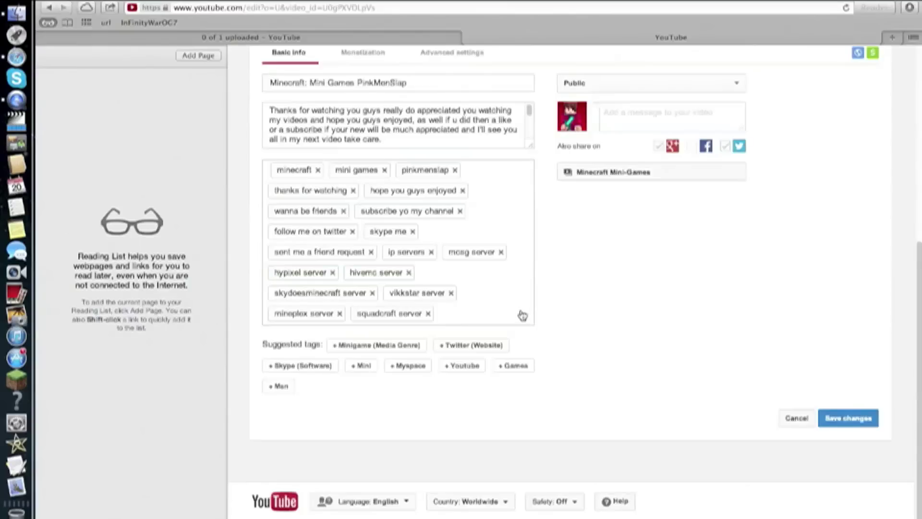
pyautogui.scroll(5, 520, 313)
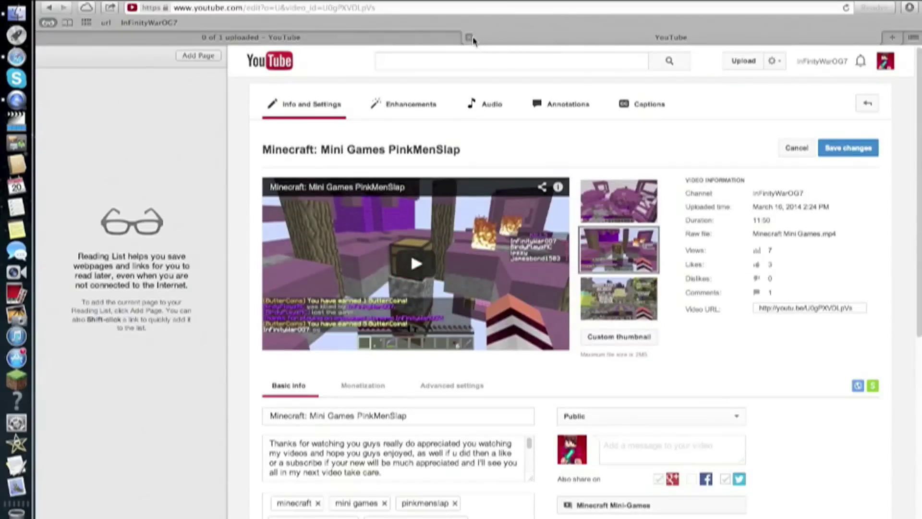
pyautogui.click(470, 37)
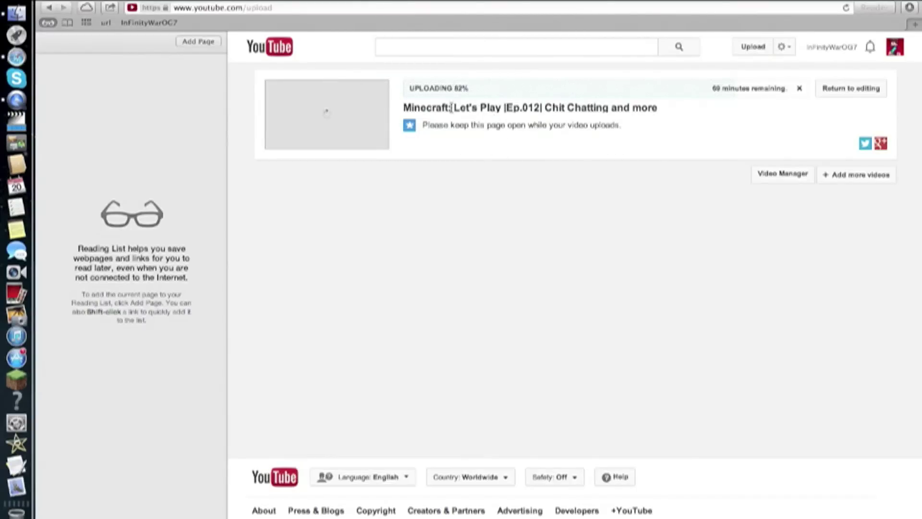
pyautogui.click(844, 91)
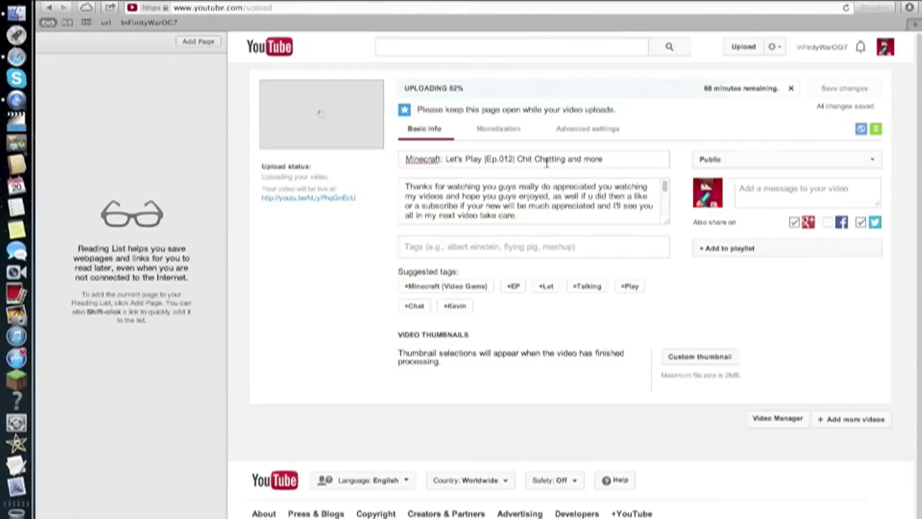
pyautogui.click(618, 159)
pyautogui.click(618, 213)
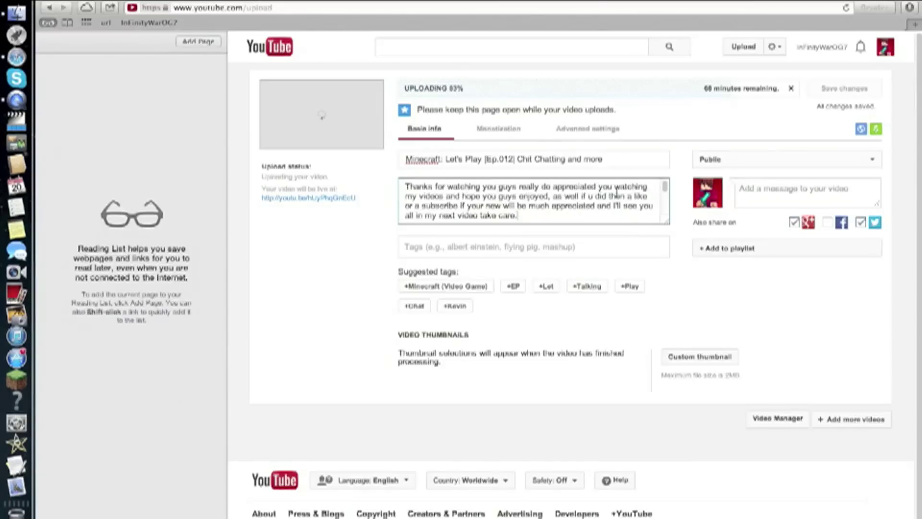
pyautogui.click(707, 360)
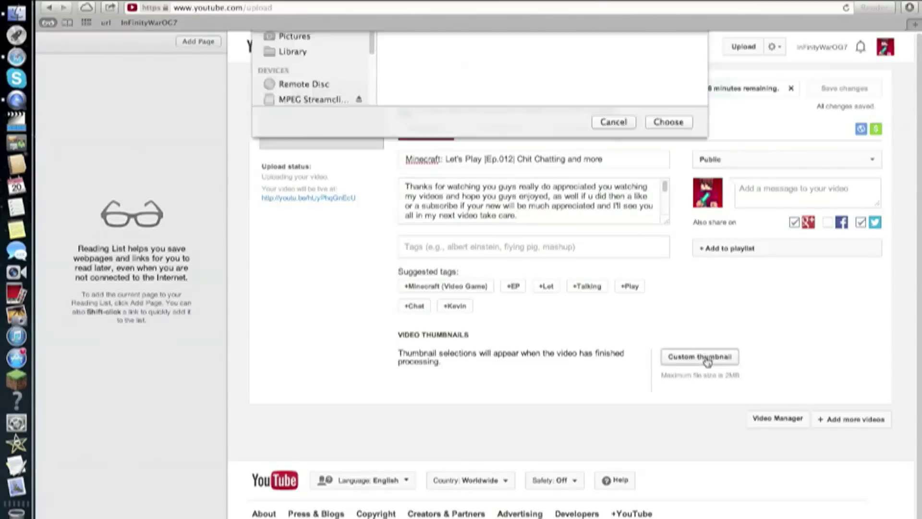
pyautogui.press('Escape')
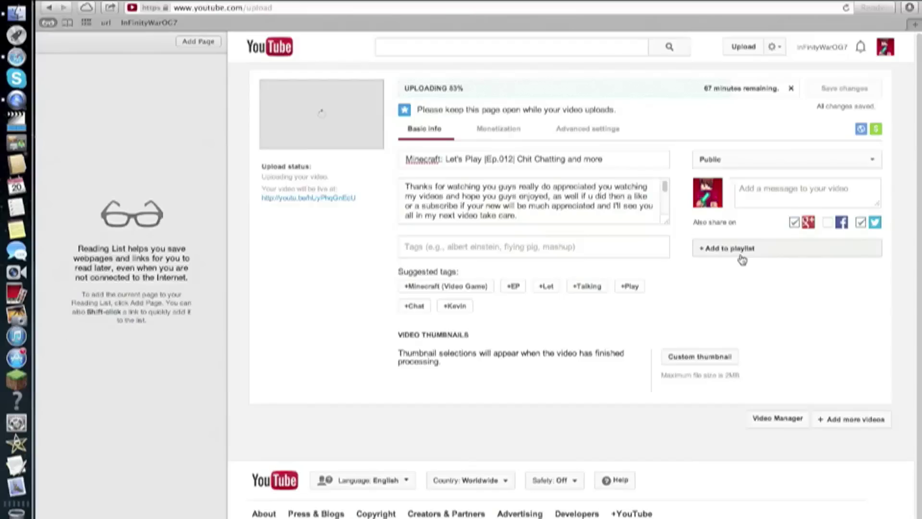
# Save the video message 'thanks for watching if you enjoyed then please leave a like :)'
pyautogui.click(785, 189)
pyautogui.write('thanks for watching if you enjoy')
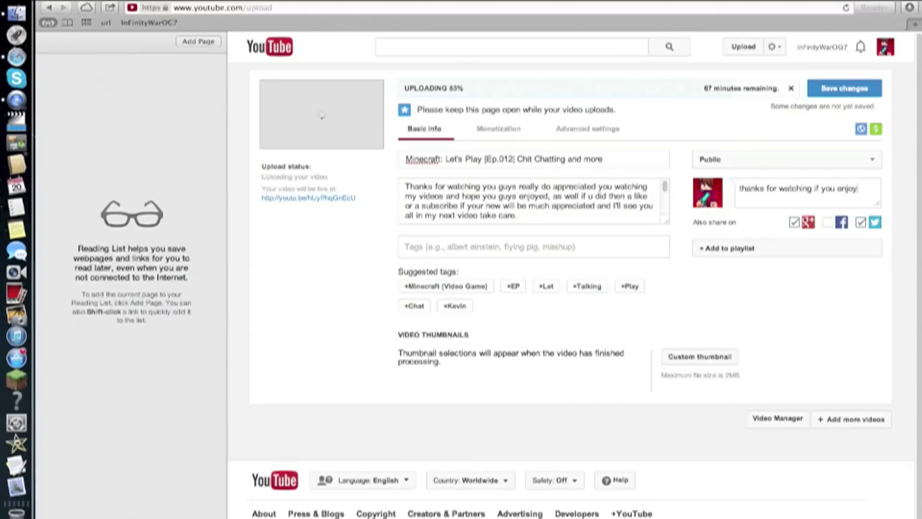
pyautogui.write('ed then please leave a like :)')
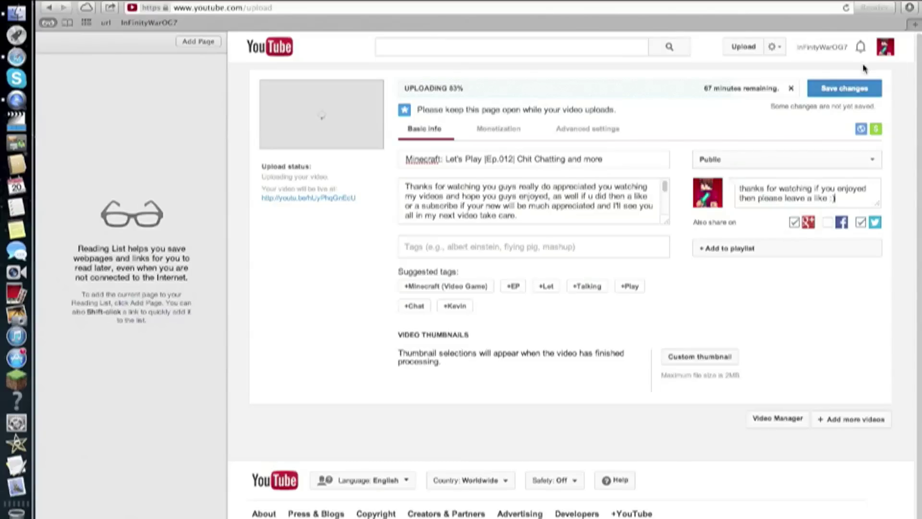
pyautogui.click(859, 87)
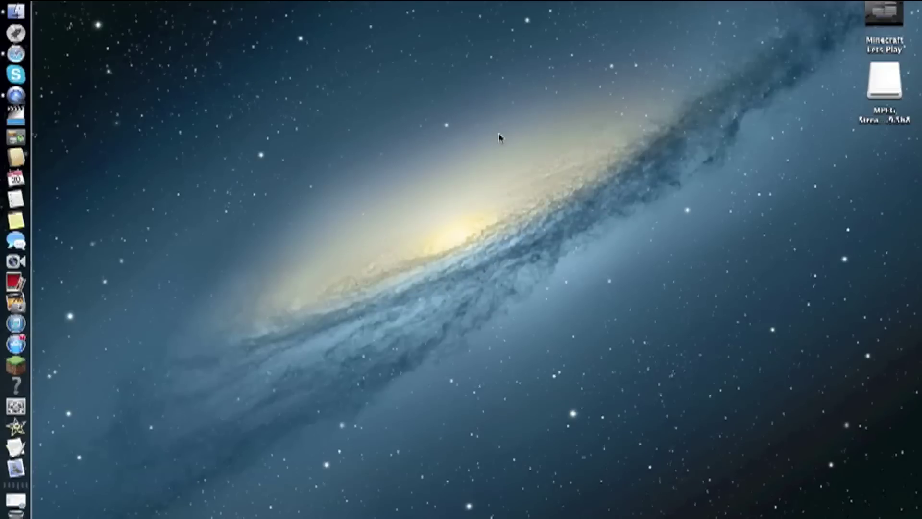
pyautogui.moveTo(519, 105); pyautogui.dragTo(399, 223)
pyautogui.moveTo(393, 83); pyautogui.dragTo(263, 205)
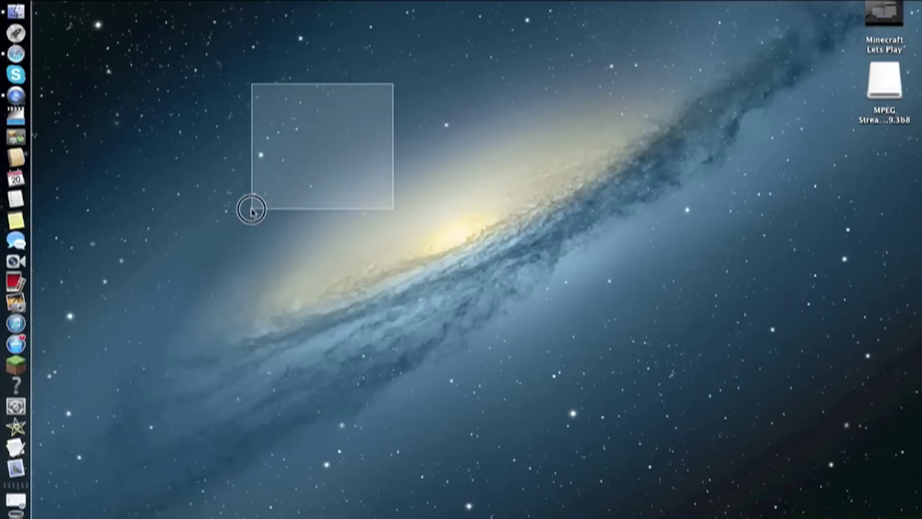
pyautogui.moveTo(263, 205); pyautogui.dragTo(254, 209)
pyautogui.moveTo(386, 81)
pyautogui.mouseDown()
pyautogui.moveTo(246, 214)
pyautogui.moveTo(253, 218)
pyautogui.mouseUp()
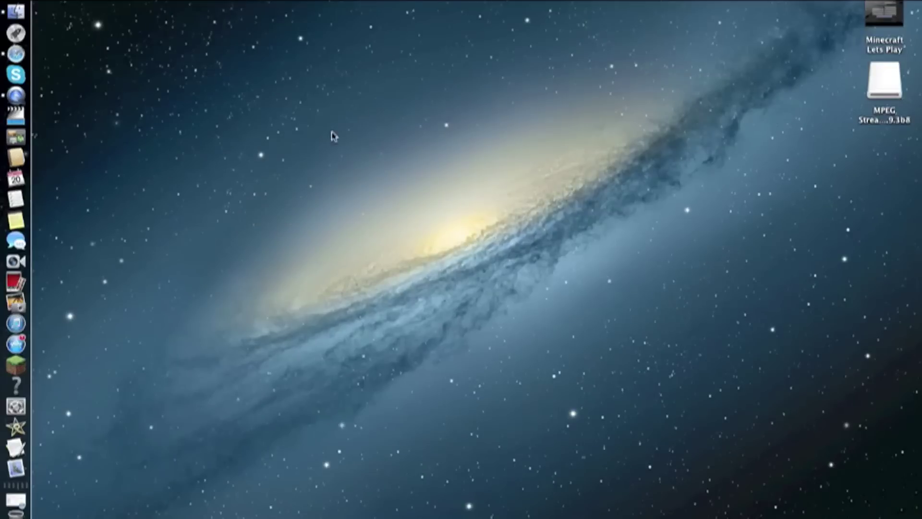
pyautogui.moveTo(660, 51); pyautogui.dragTo(401, 235)
pyautogui.press('m')
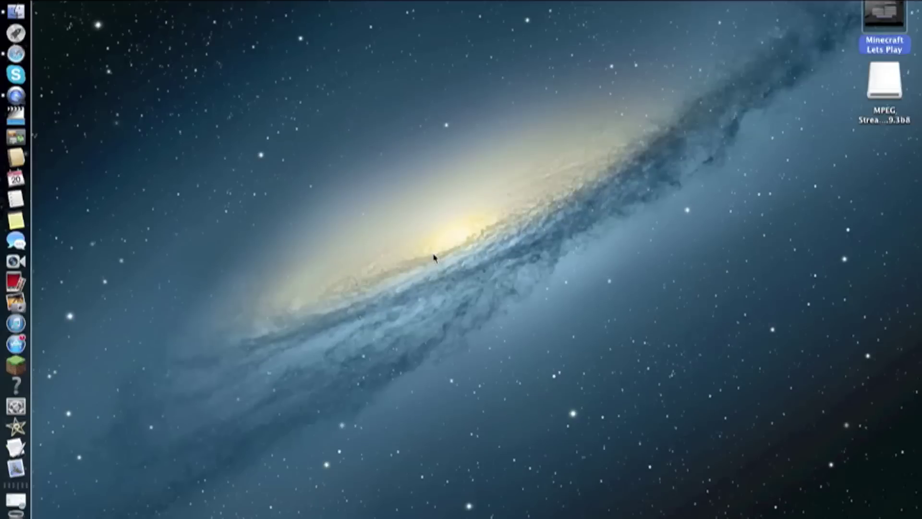
pyautogui.click(427, 279)
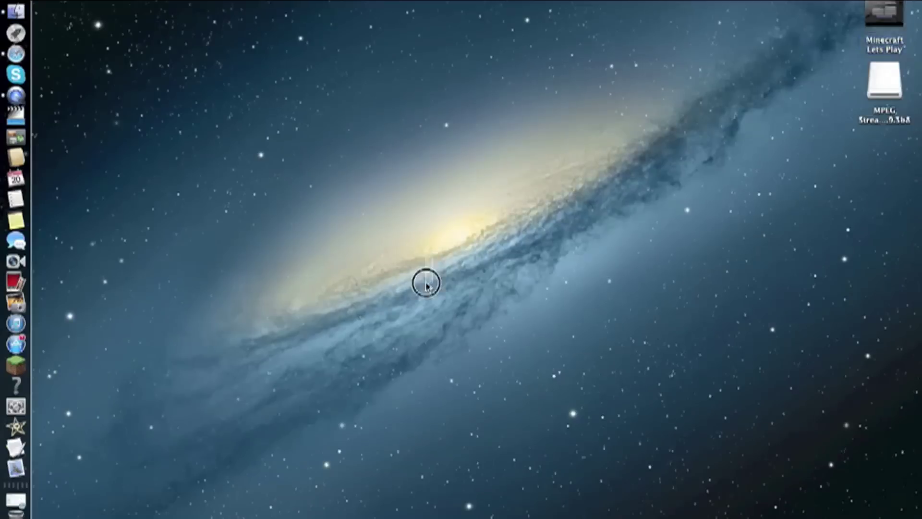
pyautogui.moveTo(694, 78); pyautogui.dragTo(210, 486)
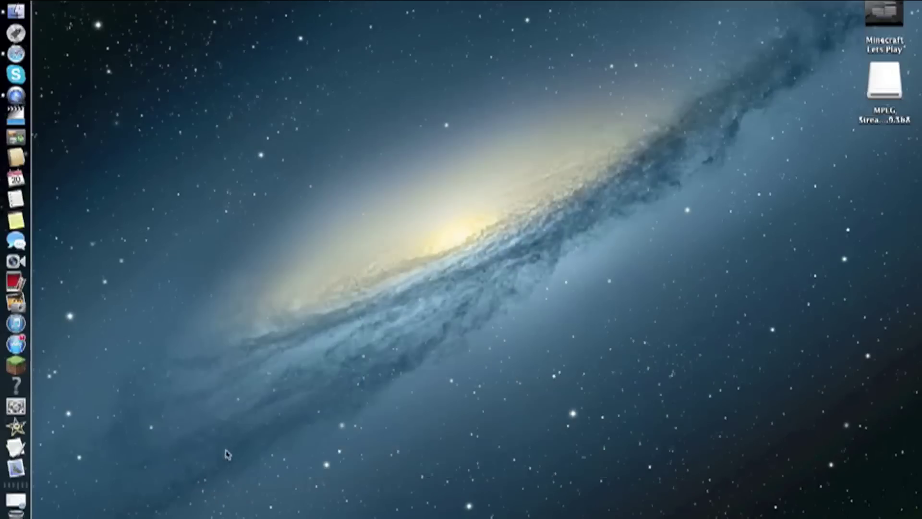
pyautogui.moveTo(326, 145)
pyautogui.mouseDown()
pyautogui.moveTo(494, 400)
pyautogui.moveTo(673, 443)
pyautogui.mouseUp()
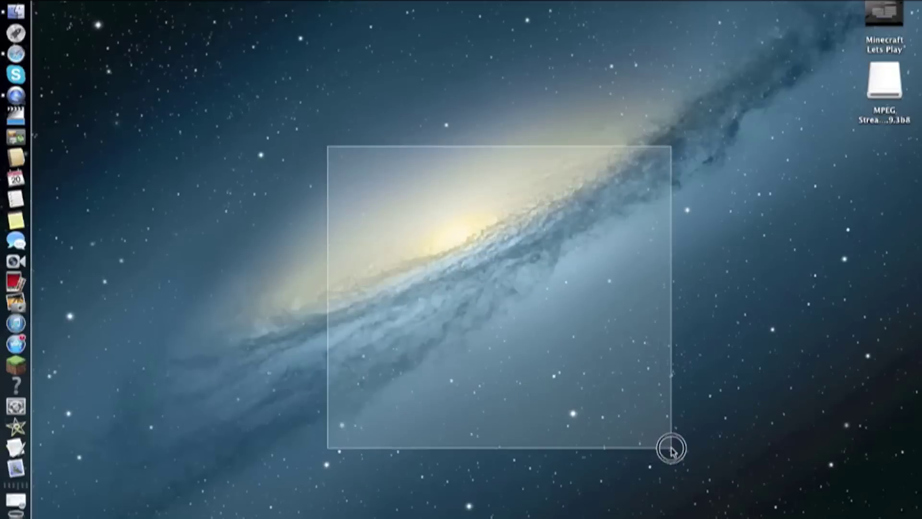
pyautogui.moveTo(680, 110)
pyautogui.mouseDown()
pyautogui.moveTo(578, 204)
pyautogui.moveTo(244, 457)
pyautogui.moveTo(247, 449)
pyautogui.mouseUp()
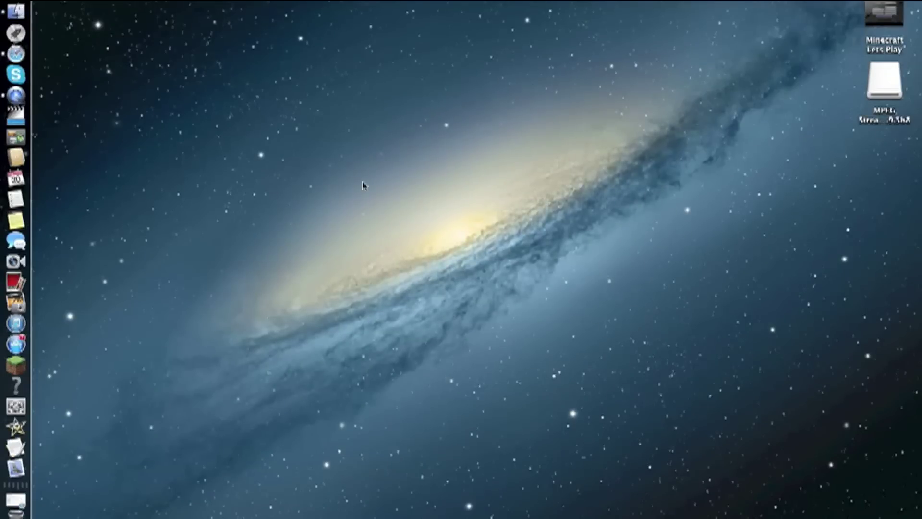
pyautogui.moveTo(719, 71)
pyautogui.mouseDown()
pyautogui.moveTo(238, 469)
pyautogui.moveTo(224, 460)
pyautogui.mouseUp()
pyautogui.moveTo(192, 383); pyautogui.dragTo(764, 62)
pyautogui.click(712, 52)
pyautogui.moveTo(710, 52); pyautogui.dragTo(200, 456)
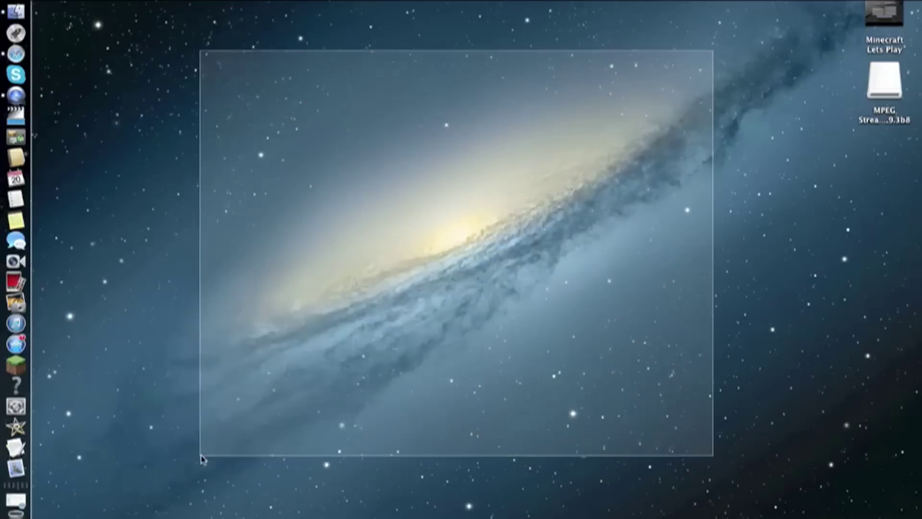